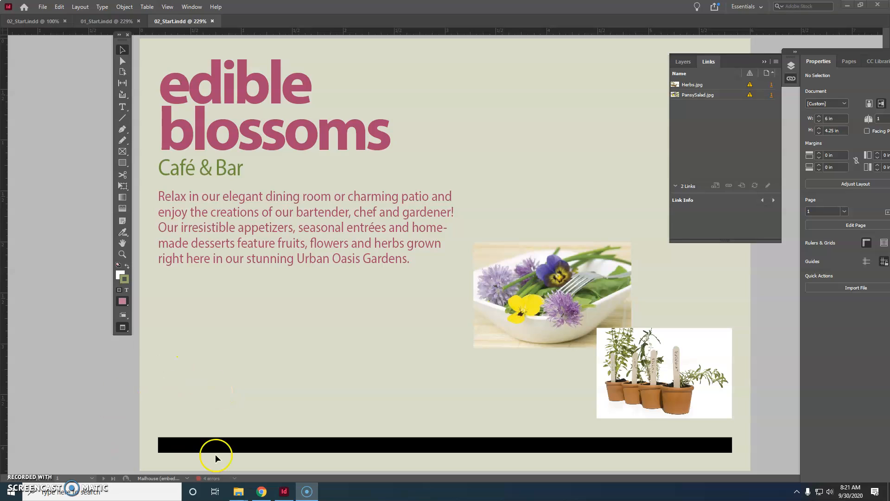
{"action": "left_click", "coordinate": [241, 493]}
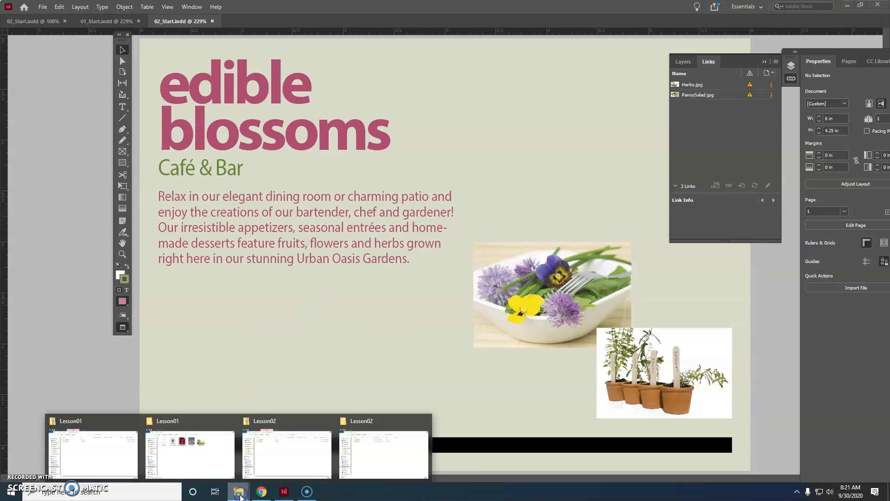
{"action": "left_click", "coordinate": [327, 349]}
{"action": "left_click", "coordinate": [56, 336]}
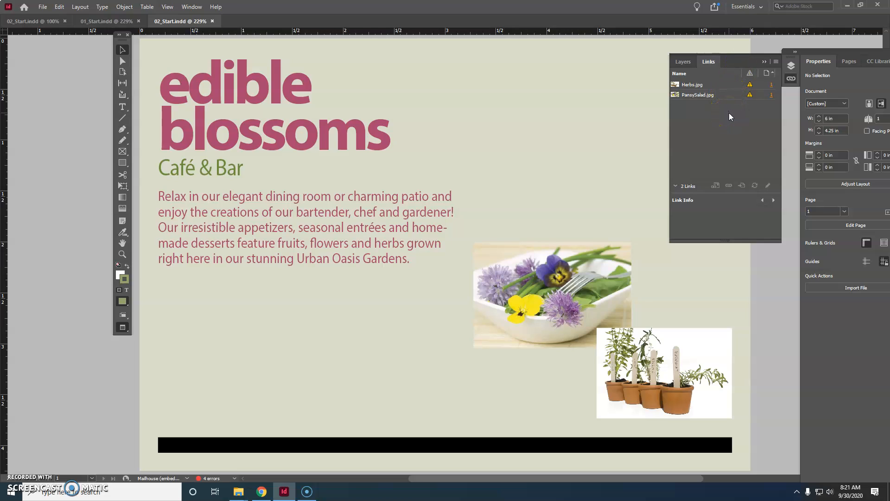
Detach and close the Links and Layers panel group, and undock the Properties panel group
{"action": "left_click_drag", "start_coordinate": [753, 56], "coordinate": [767, 138]}
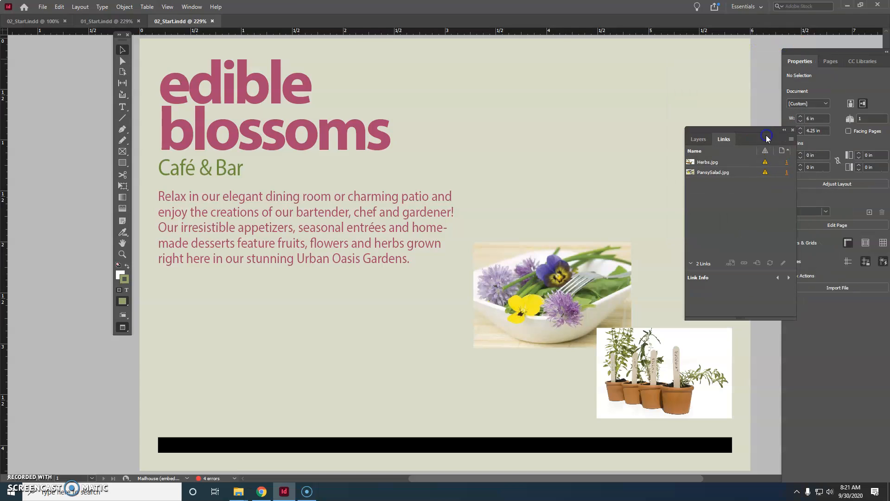
{"action": "left_click", "coordinate": [793, 130]}
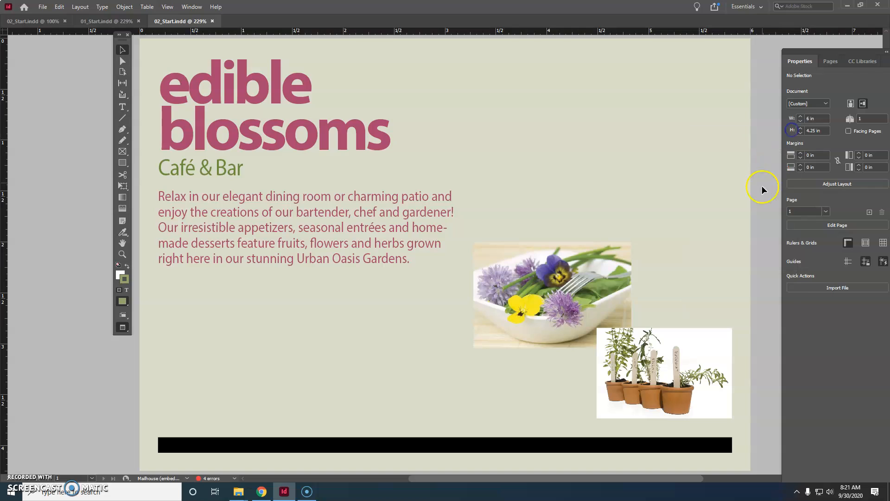
{"action": "left_click_drag", "start_coordinate": [849, 52], "coordinate": [826, 40]}
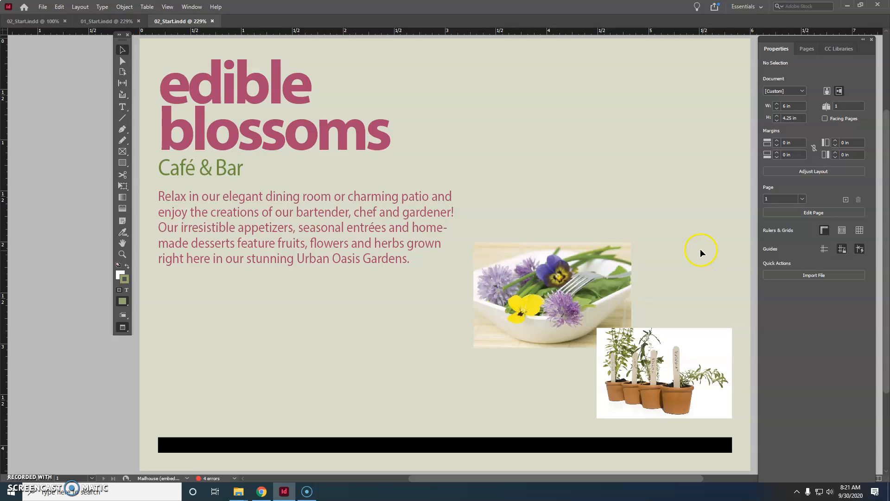
Reset the Essentials workspace to its default panel layout
{"action": "left_click", "coordinate": [182, 6]}
{"action": "mouse_move", "coordinate": [278, 27]}
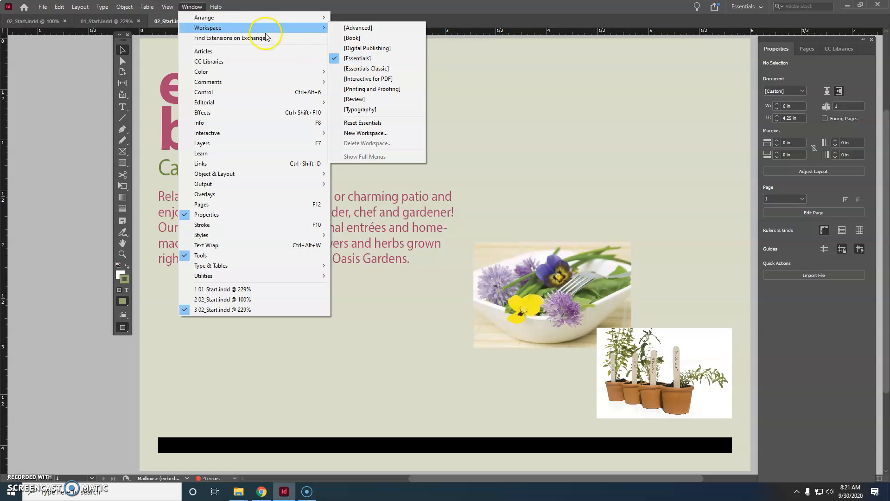
{"action": "mouse_move", "coordinate": [227, 28]}
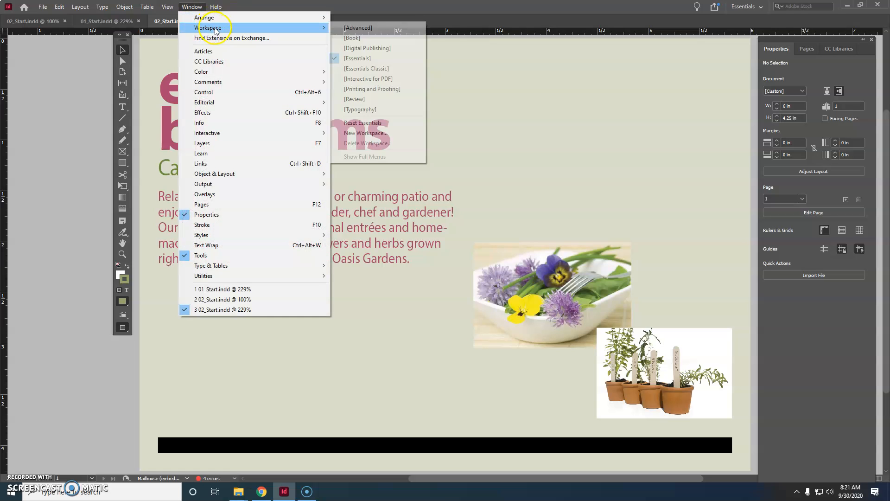
{"action": "left_click", "coordinate": [380, 122]}
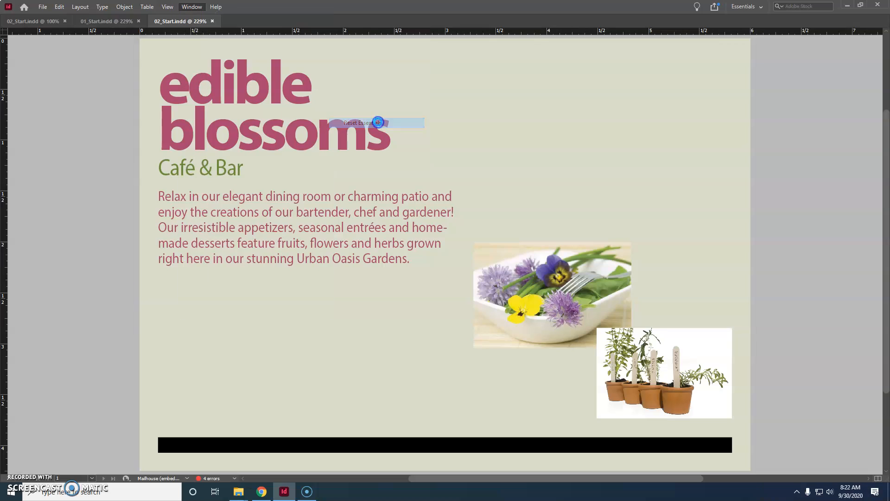
{"action": "left_click", "coordinate": [596, 173]}
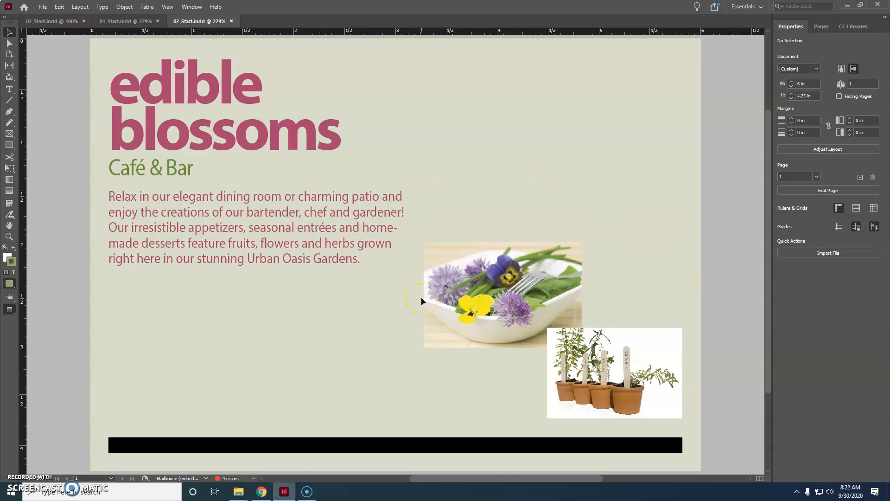
Switch the screen mode from Preview to Normal and zoom out to 150% to see the pasteboard around the postcard
{"action": "left_click", "coordinate": [10, 310]}
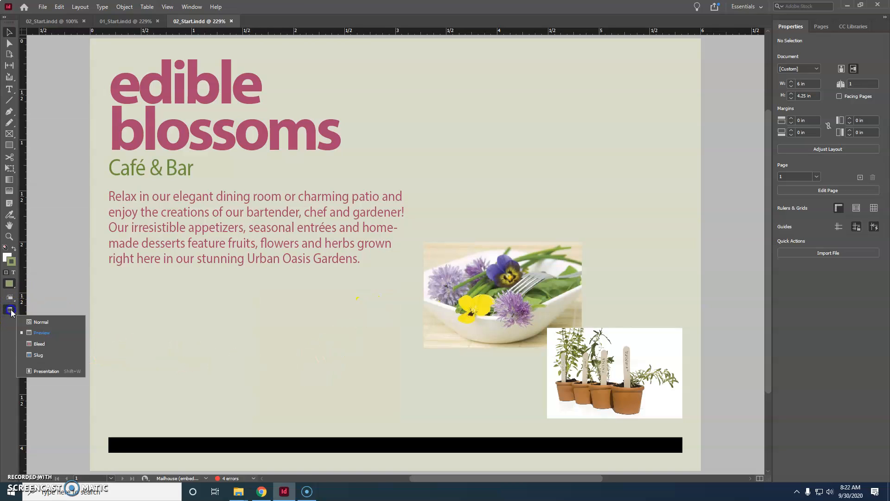
{"action": "left_click", "coordinate": [48, 325]}
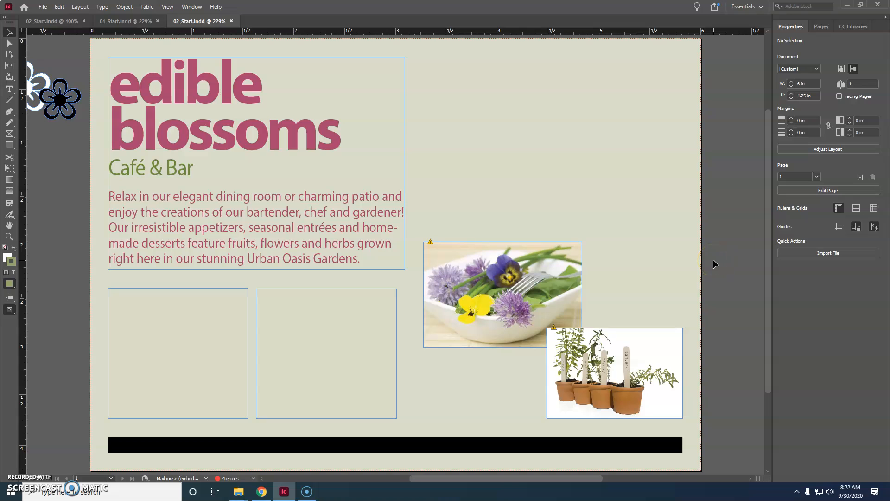
{"action": "key", "text": "ctrl+minus"}
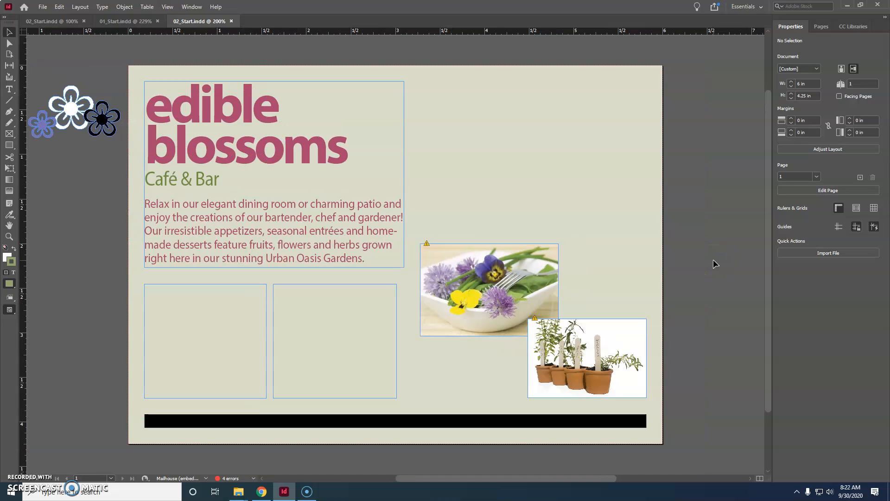
{"action": "key", "text": "ctrl+minus"}
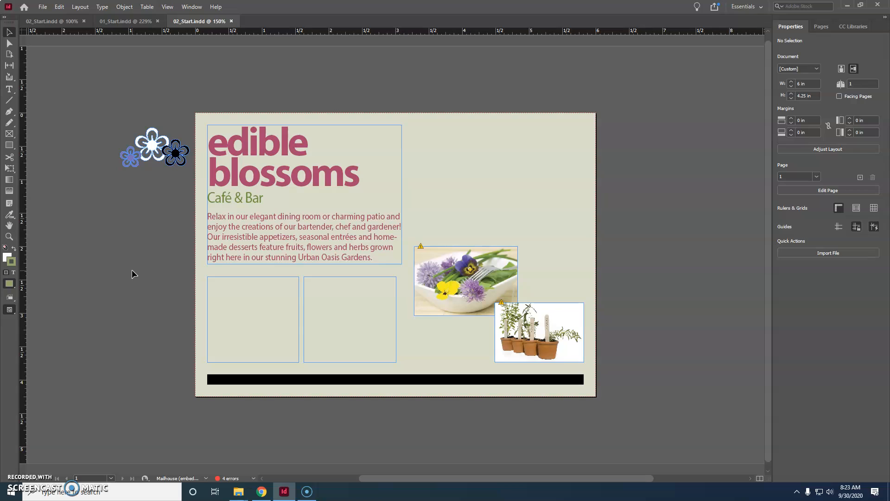
{"action": "left_click", "coordinate": [107, 293]}
Show the layout guides on the page
{"action": "left_click", "coordinate": [168, 7]}
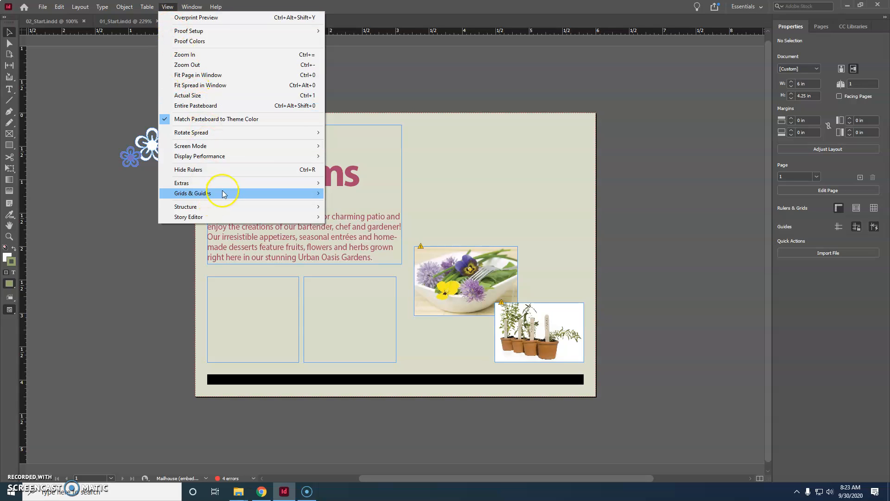
{"action": "mouse_move", "coordinate": [287, 194]}
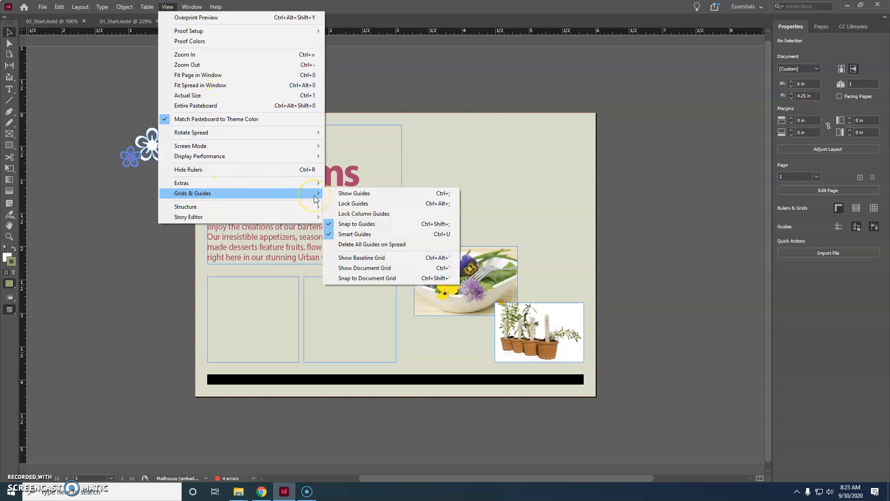
{"action": "left_click", "coordinate": [349, 194]}
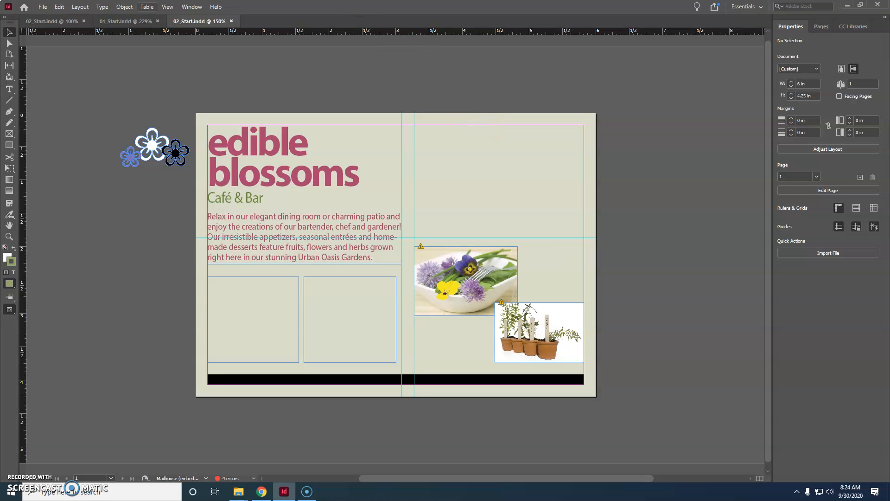
Show the hidden characters in the document's text
{"action": "left_click", "coordinate": [164, 8]}
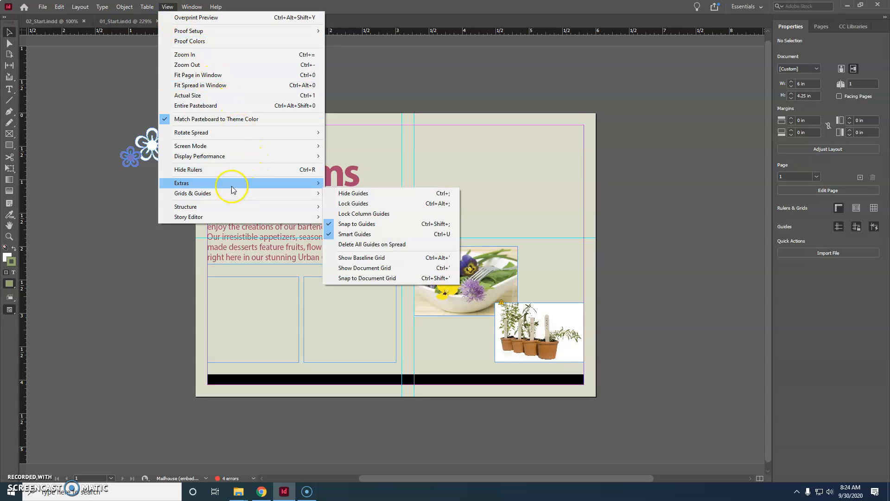
{"action": "left_click", "coordinate": [183, 7]}
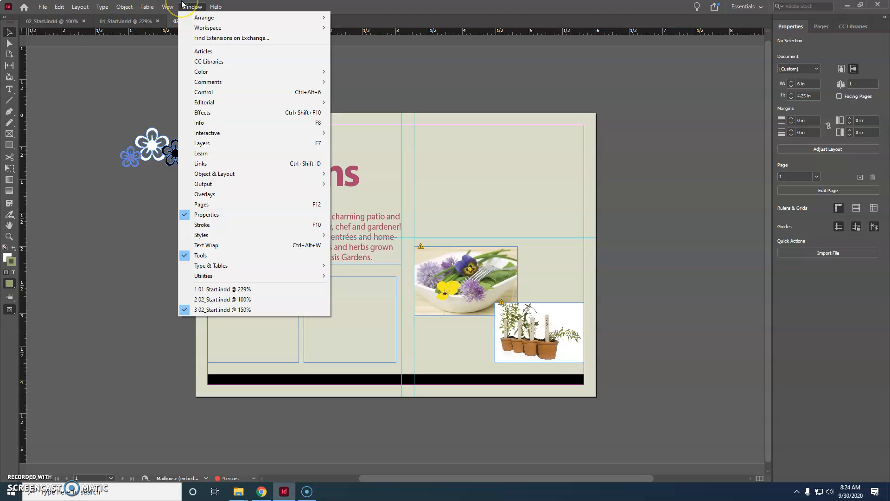
{"action": "mouse_move", "coordinate": [167, 7]}
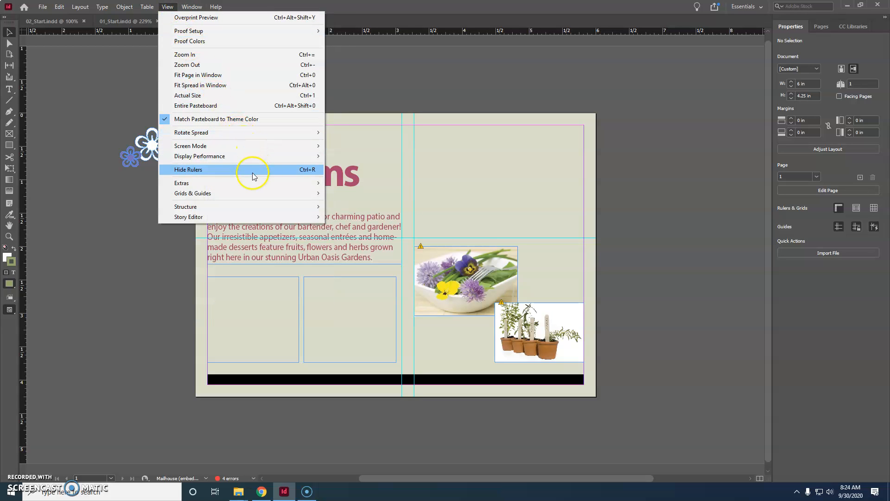
{"action": "mouse_move", "coordinate": [254, 194]}
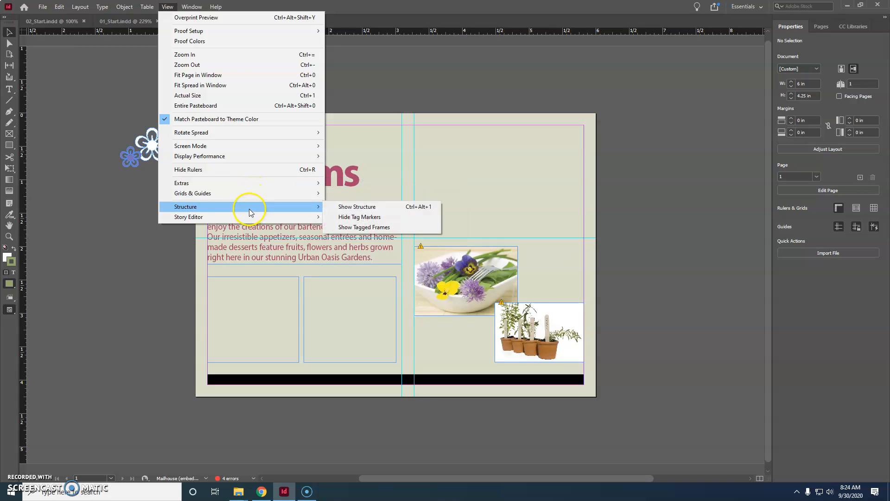
{"action": "mouse_move", "coordinate": [75, 6]}
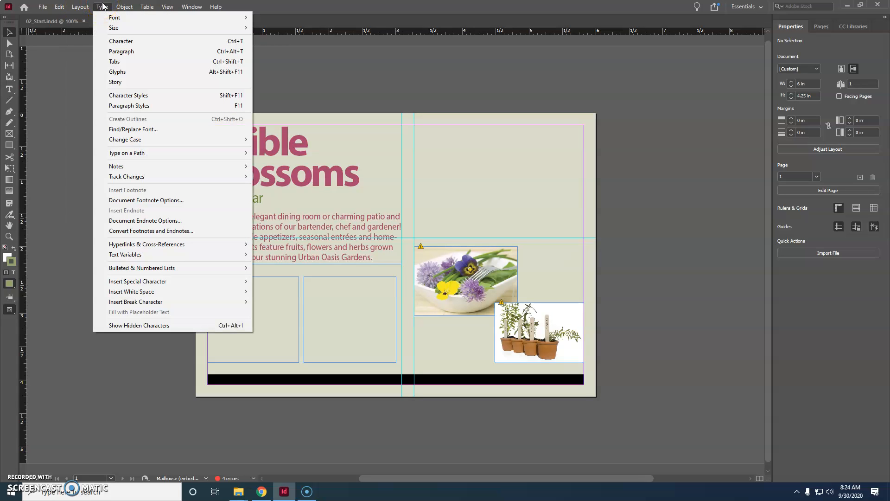
{"action": "left_click", "coordinate": [160, 326]}
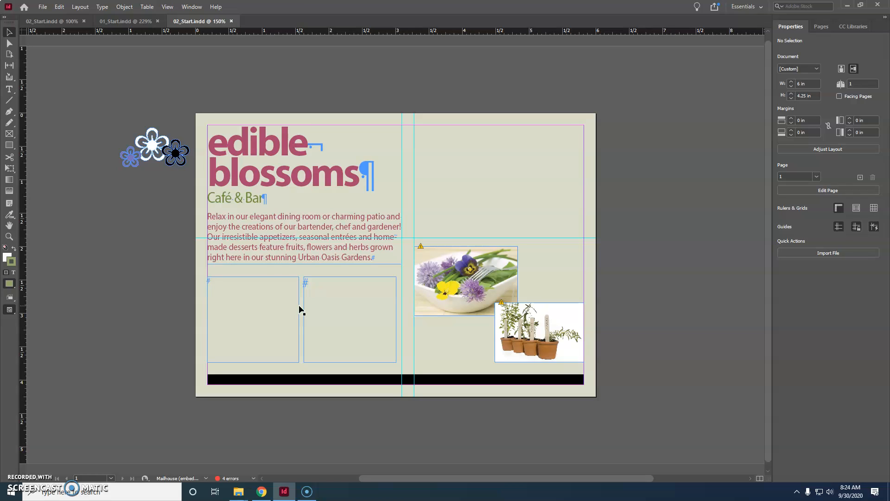
Put the text cursor after "Café" in the tagline, add an extra space there and delete it again
{"action": "left_click", "coordinate": [283, 282]}
{"action": "left_click", "coordinate": [9, 88]}
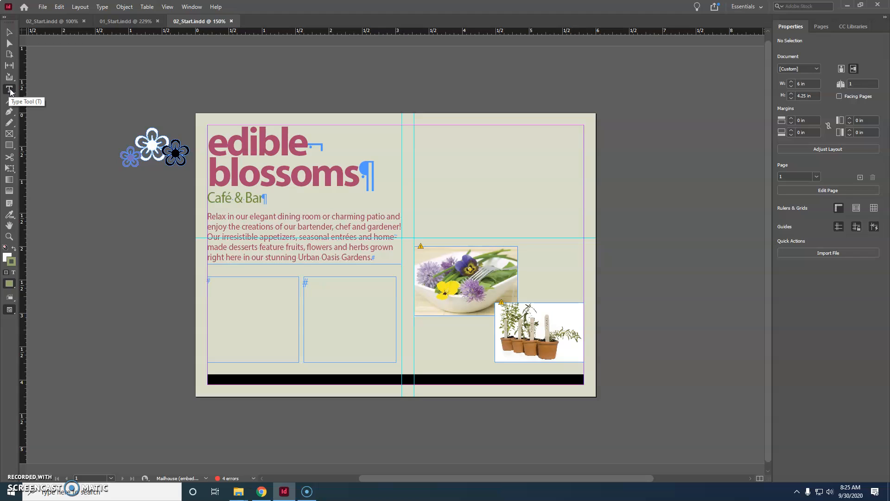
{"action": "left_click", "coordinate": [231, 199]}
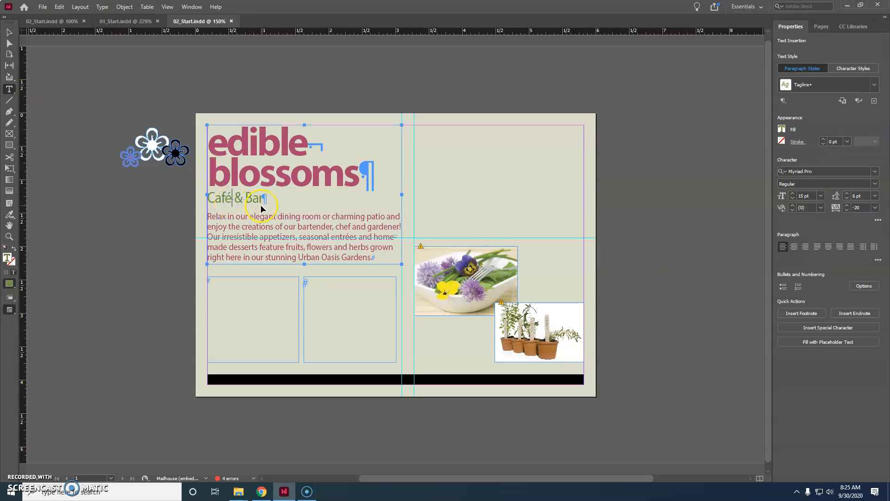
{"action": "key", "text": "ctrl+="}
{"action": "key", "text": "ctrl+="}
{"action": "key", "text": "ctrl+="}
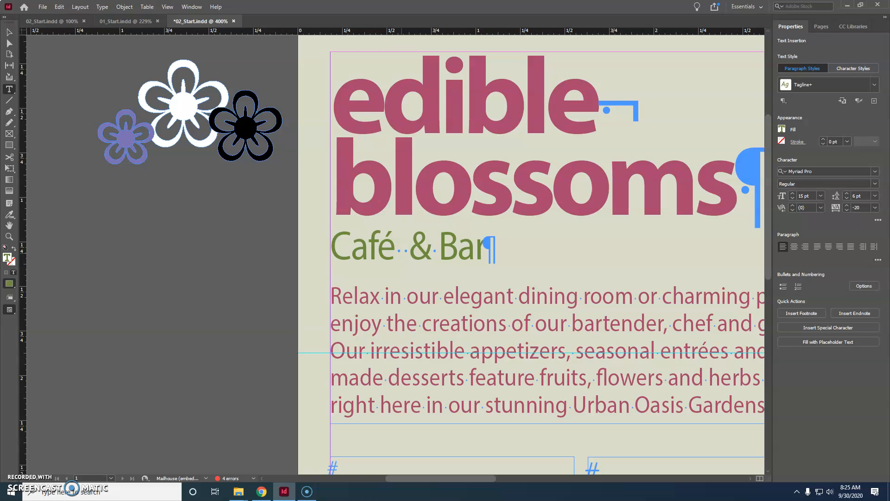
{"action": "key", "text": "BackSpace"}
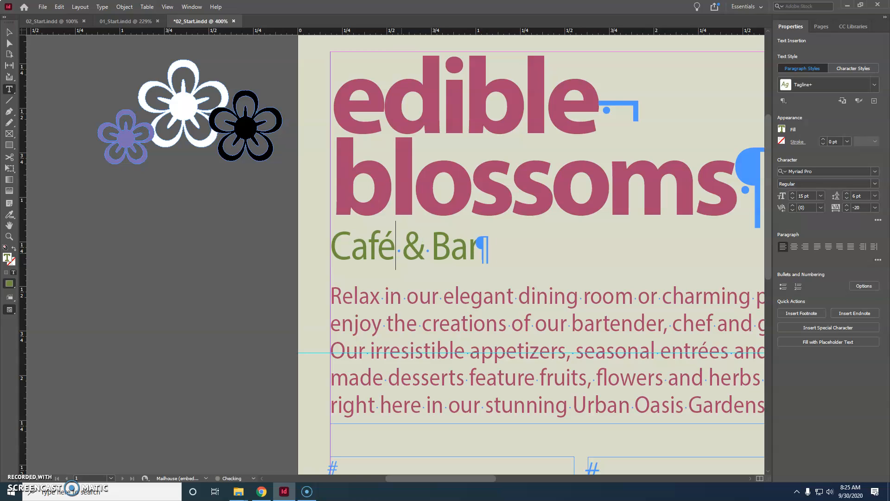
Replace the word "Café" with "Bistro" in the tagline under the headline
{"action": "key", "text": "Down"}
{"action": "key", "text": "Right"}
{"action": "key", "text": "Up"}
{"action": "key", "text": "BackSpace"}
{"action": "left_click", "coordinate": [396, 253]}
{"action": "key", "text": "BackSpace"}
{"action": "key", "text": "BackSpace"}
{"action": "key", "text": "BackSpace"}
{"action": "key", "text": "BackSpace"}
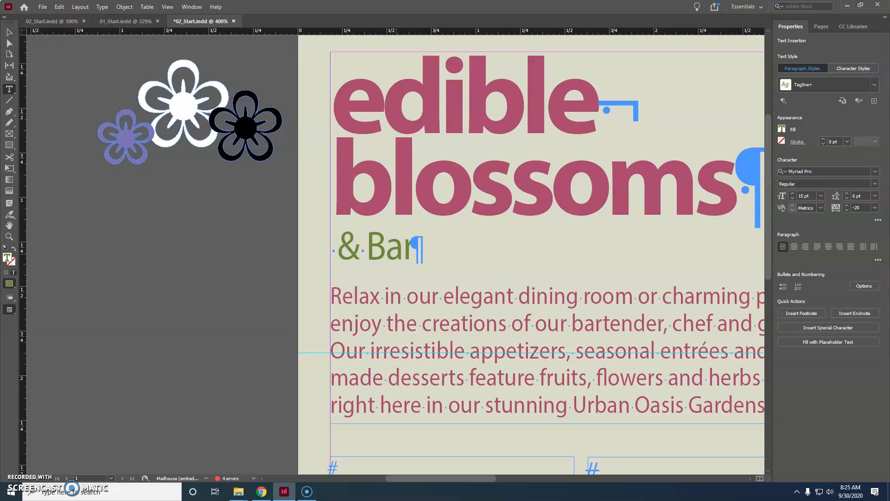
{"action": "type", "text": "Bistro"}
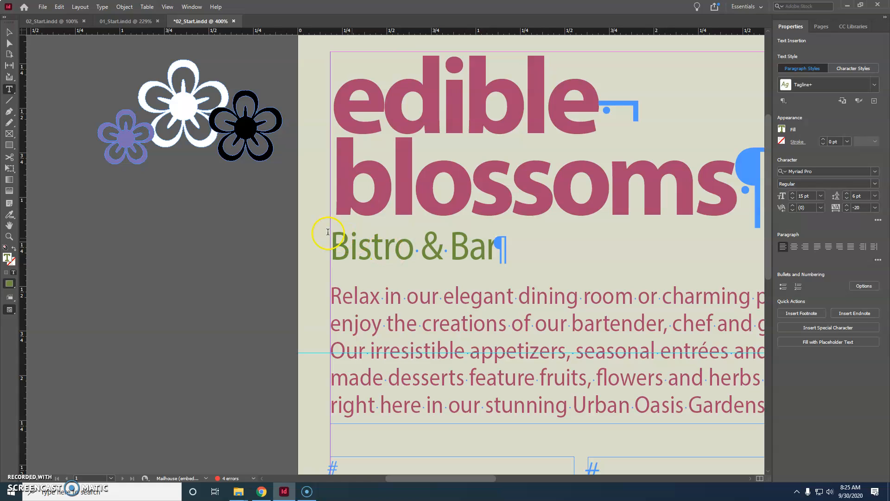
Set the whole "Bistro & Bar" line to the Bold font style and save the document
{"action": "double_click", "coordinate": [412, 248]}
{"action": "left_click", "coordinate": [412, 248]}
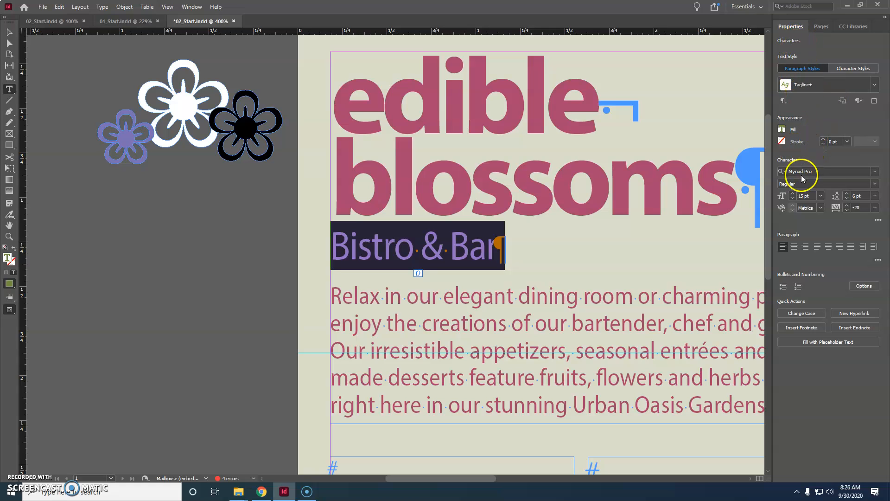
{"action": "left_click", "coordinate": [875, 184]}
{"action": "left_click", "coordinate": [825, 212]}
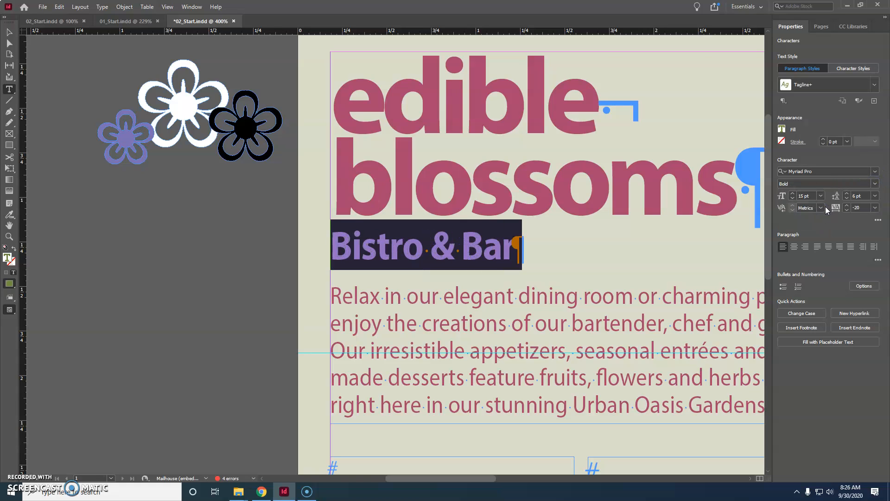
{"action": "left_click", "coordinate": [626, 175]}
{"action": "key", "text": "ctrl+s"}
Switch from text editing to the Selection tool and import the Bistro text file from the Lesson02 folder with Place
{"action": "key", "text": "ctrl"}
{"action": "key", "text": "ctrl+minus"}
{"action": "key", "text": "ctrl+minus"}
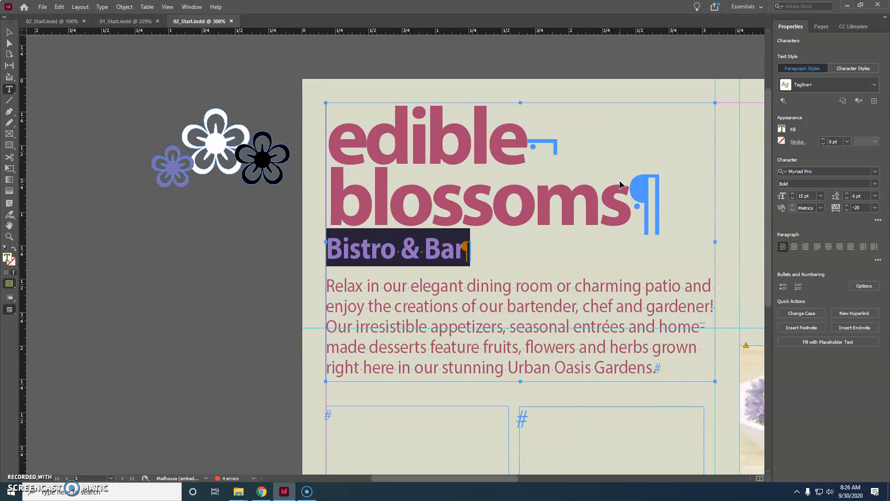
{"action": "scroll", "coordinate": [625, 186], "scroll_direction": "down", "scroll_amount": 3}
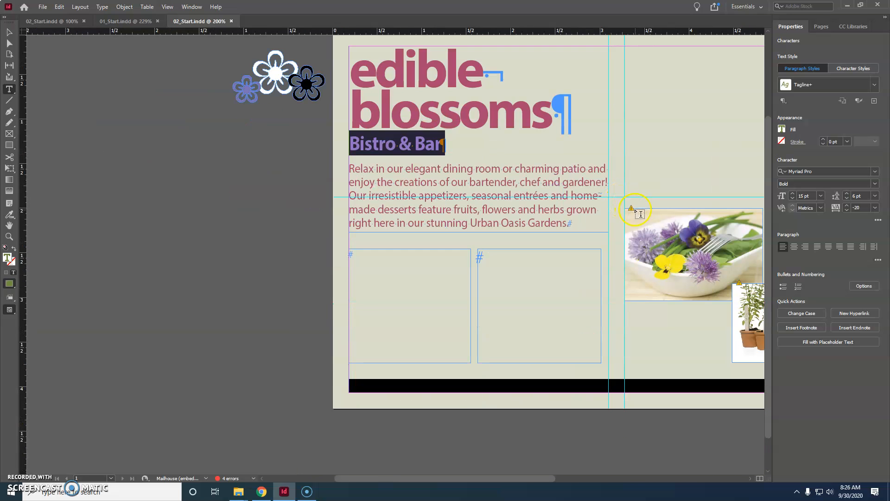
{"action": "left_click", "coordinate": [626, 248]}
{"action": "left_click", "coordinate": [9, 33]}
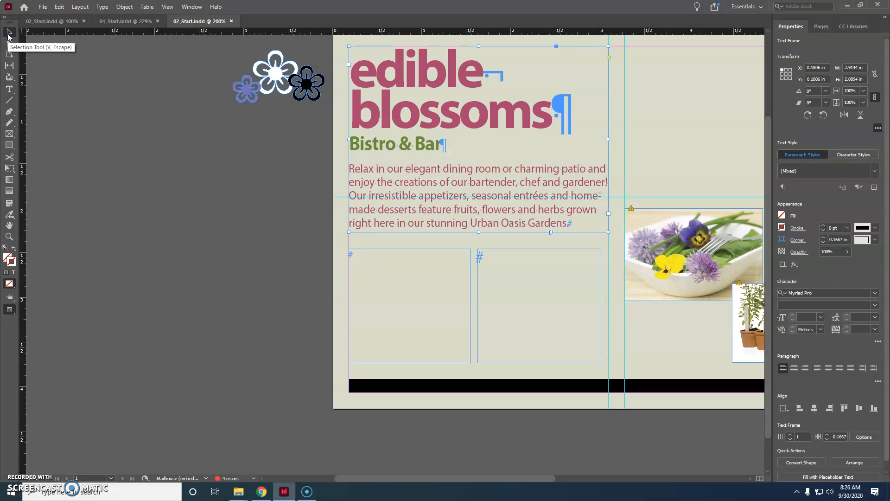
{"action": "left_click", "coordinate": [42, 7]}
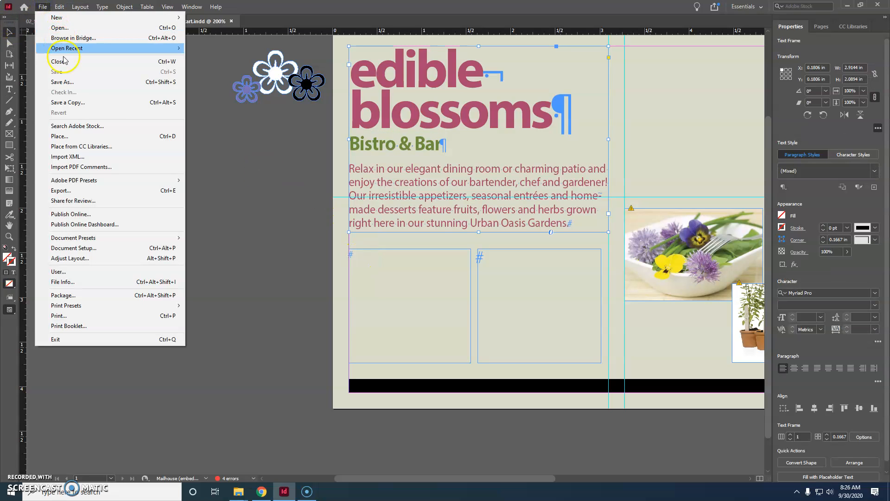
{"action": "left_click", "coordinate": [60, 136]}
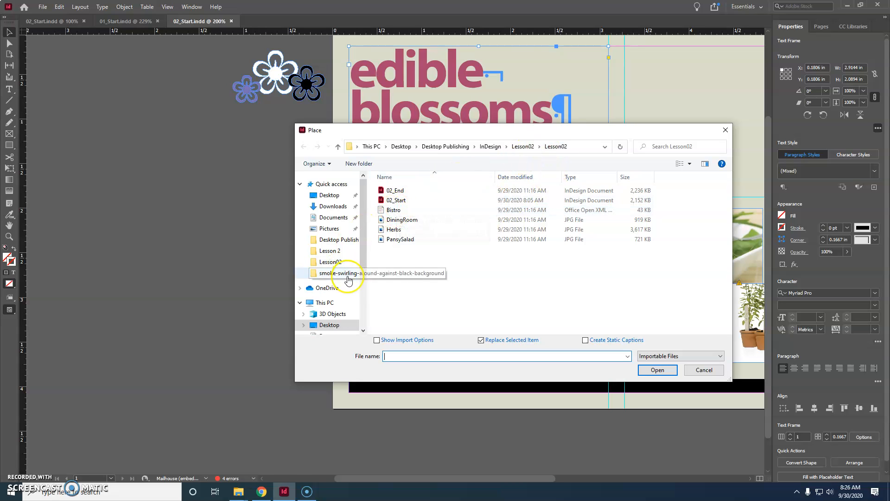
{"action": "left_click", "coordinate": [394, 211]}
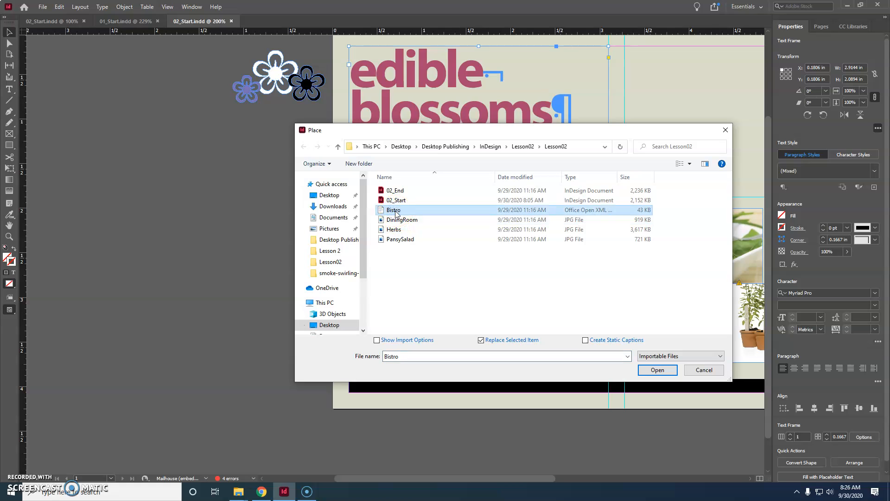
{"action": "left_click", "coordinate": [648, 371]}
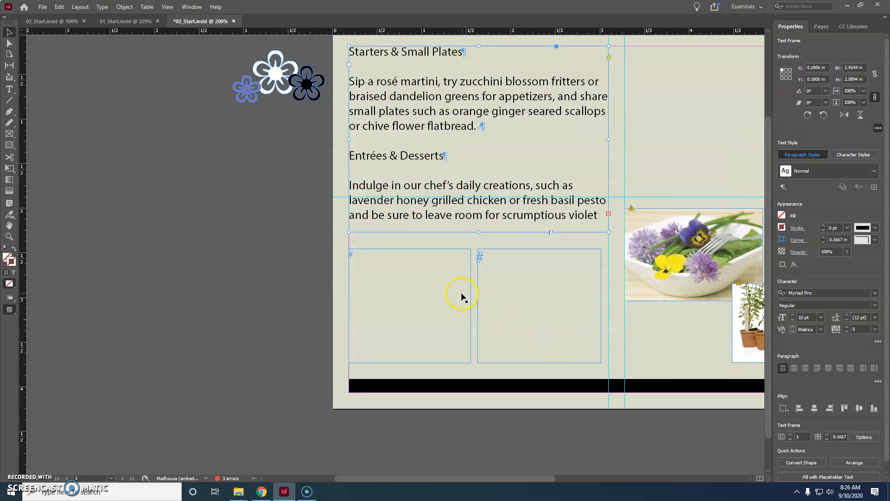
Undo the replacement of the headline frame's text and place the loaded Bistro text in the left empty frame below the intro paragraph
{"action": "key", "text": "ctrl+z"}
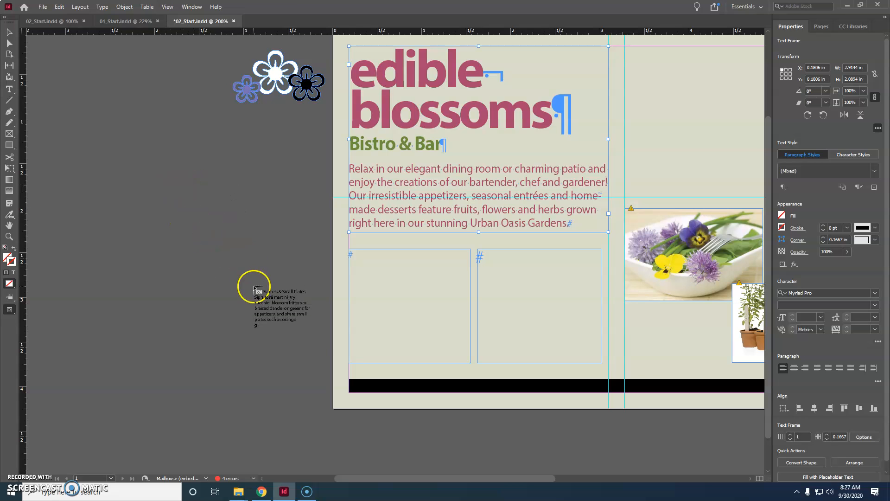
{"action": "left_click", "coordinate": [356, 256]}
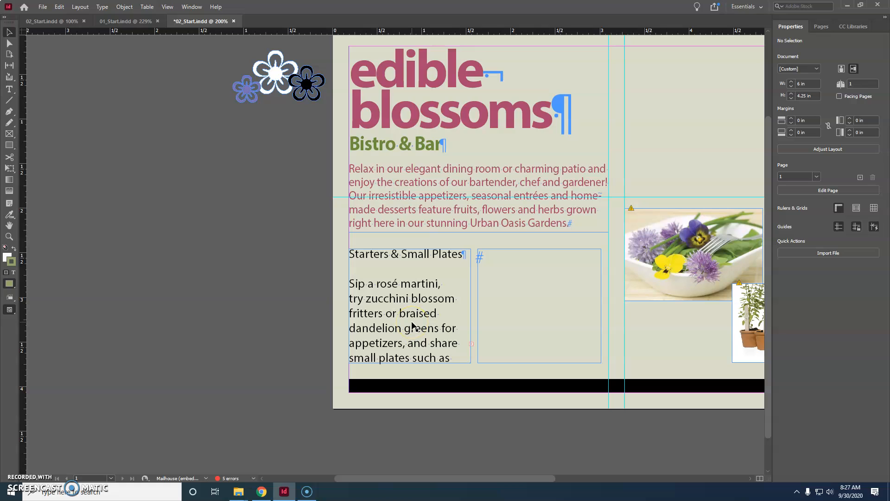
Thread the overset text from the "Starters & Small Plates" frame into the empty frame to its right and save the document
{"action": "left_click", "coordinate": [471, 344]}
{"action": "left_click", "coordinate": [473, 345]}
{"action": "left_click", "coordinate": [473, 344]}
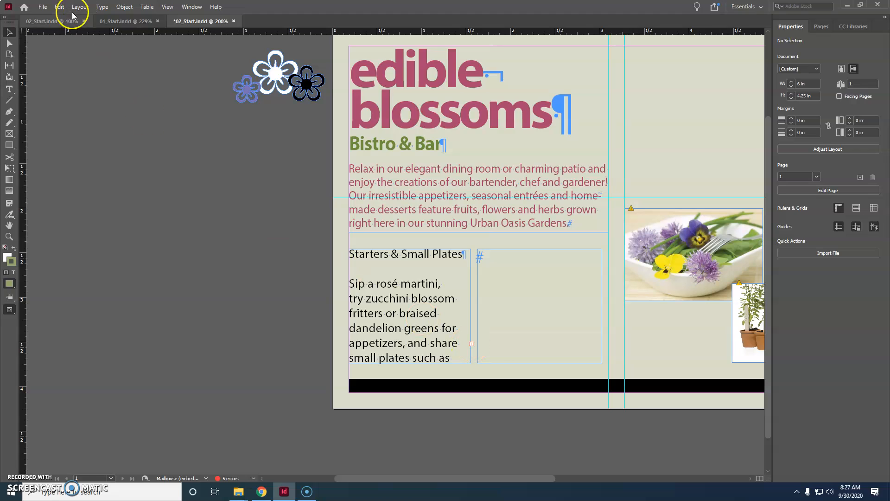
{"action": "left_click", "coordinate": [471, 345]}
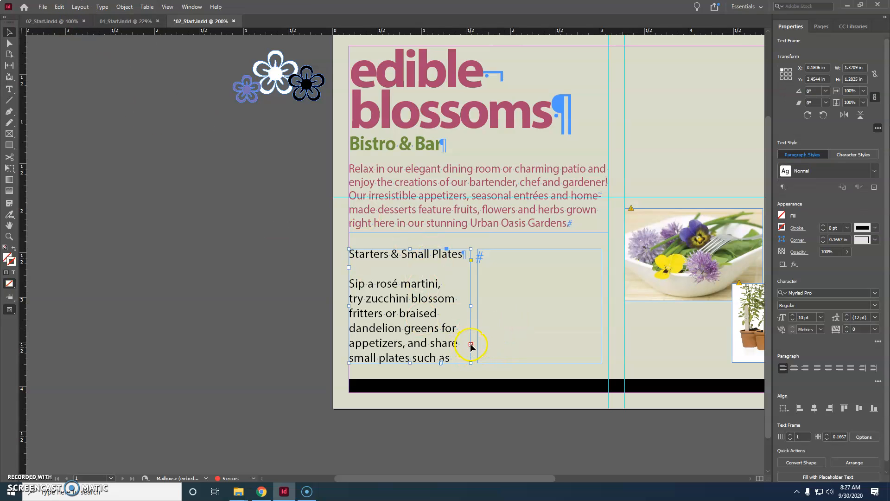
{"action": "left_click", "coordinate": [471, 344]}
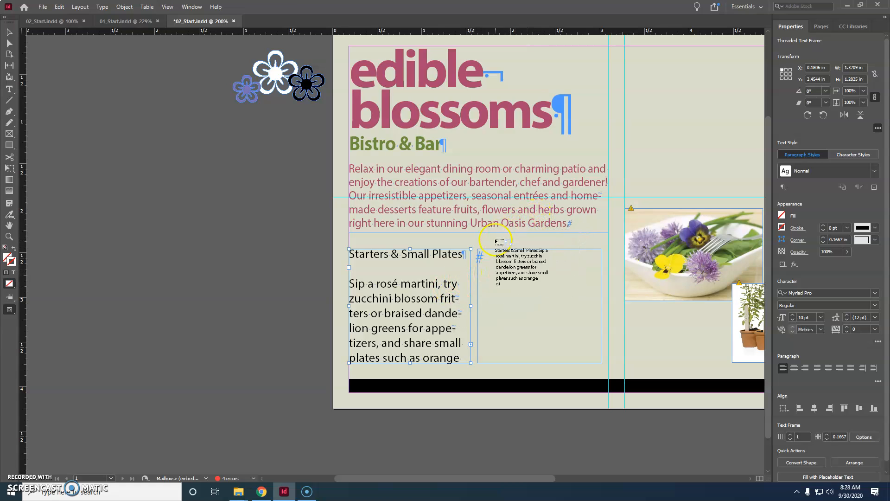
{"action": "left_click", "coordinate": [487, 259]}
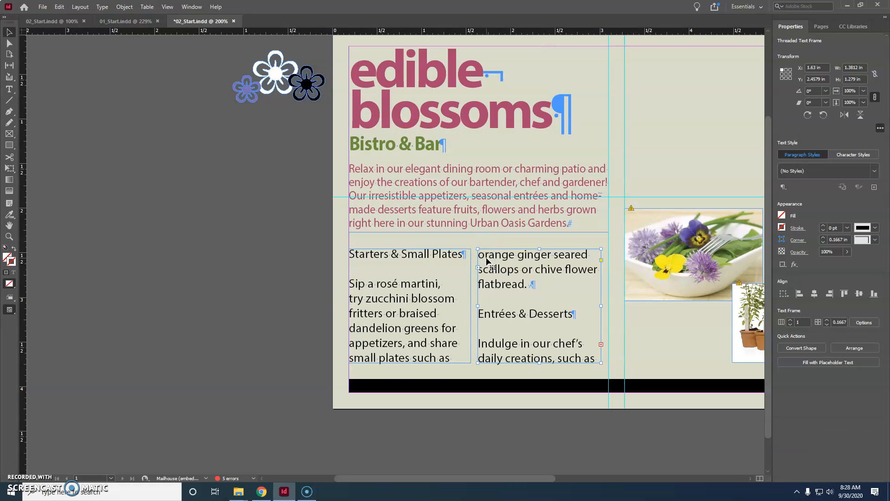
{"action": "left_click", "coordinate": [427, 314]}
{"action": "left_click", "coordinate": [486, 292]}
{"action": "key", "text": "ctrl+s"}
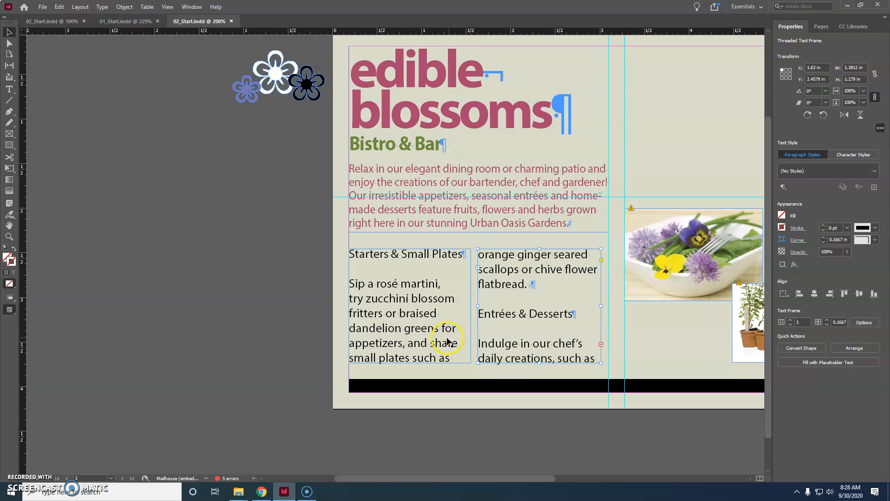